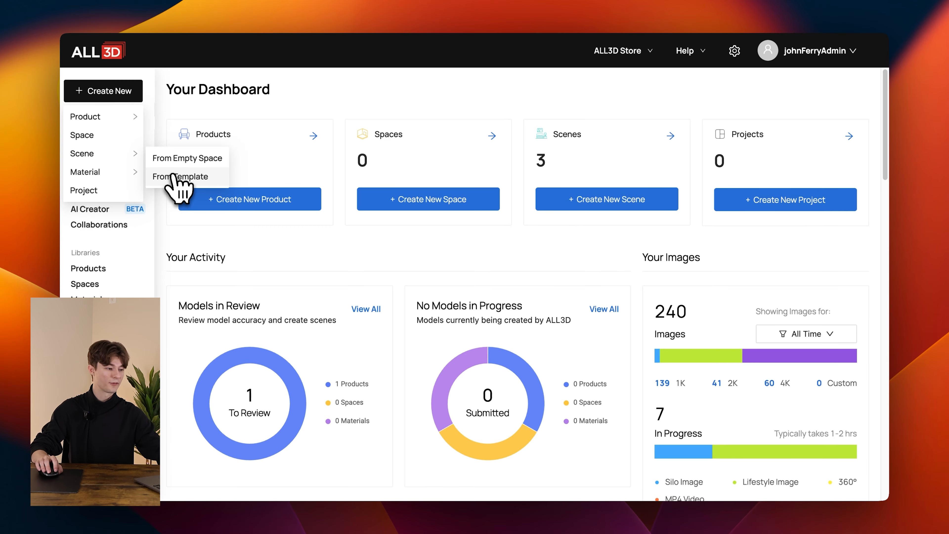
Start a new scene from a template, choosing the Traditional Living Room Vignette with the dark seascape above a black console.
left_click(175, 176)
scroll(328, 187, "down", 5)
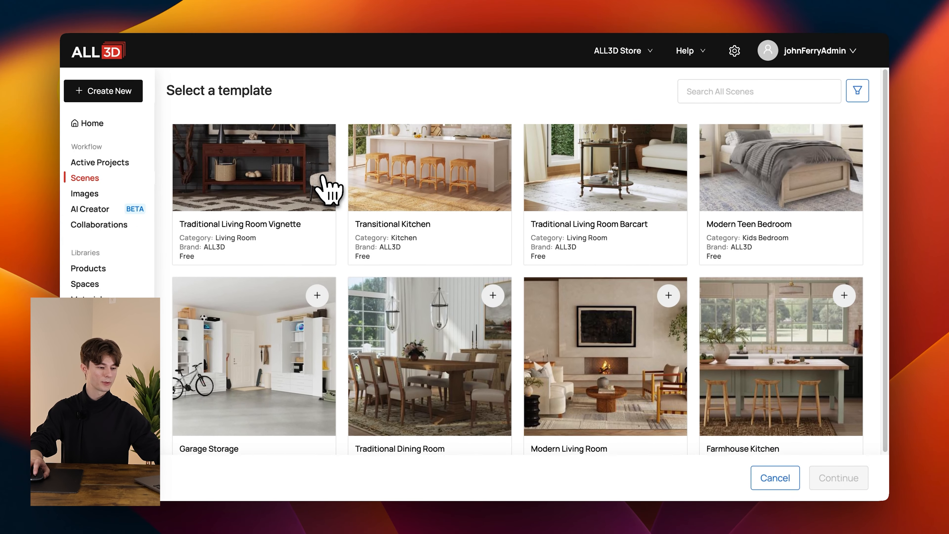
scroll(329, 187, "down", 10)
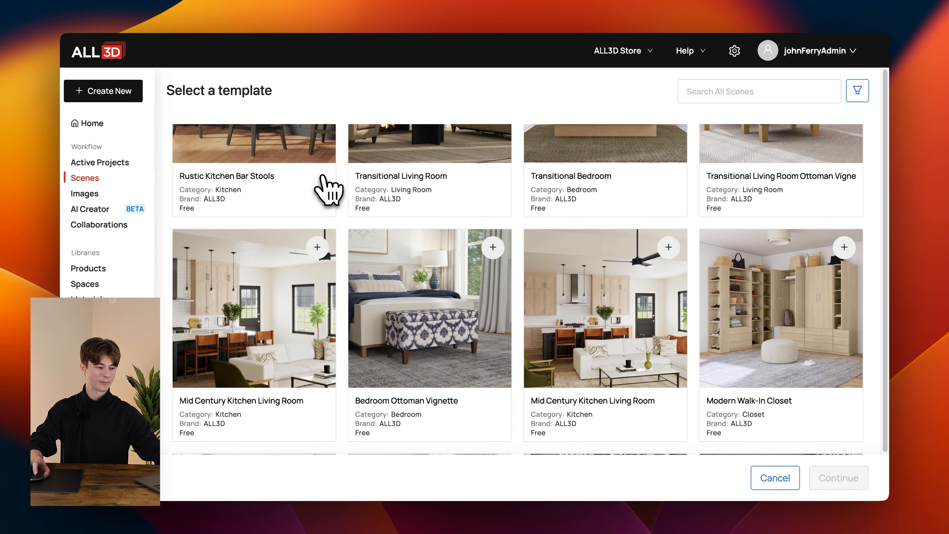
scroll(329, 186, "down", 5)
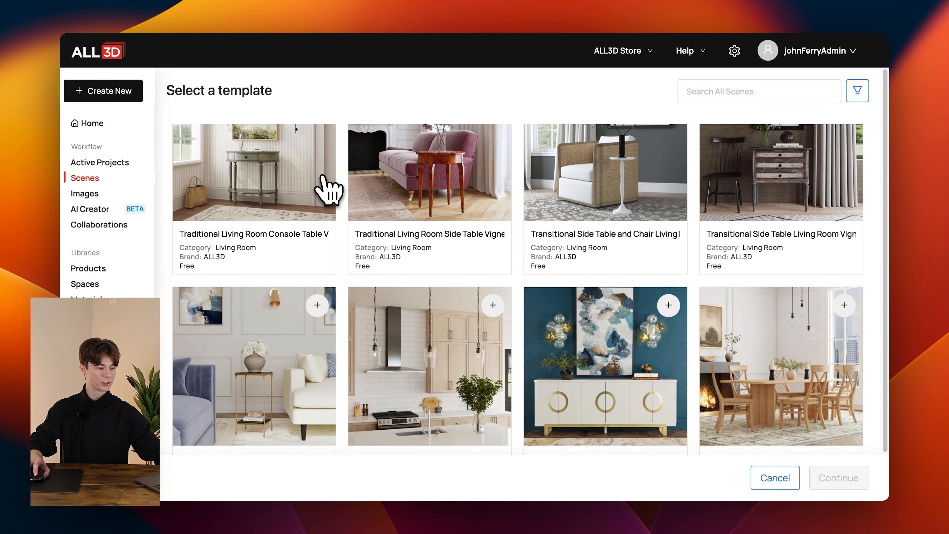
scroll(328, 187, "down", 6)
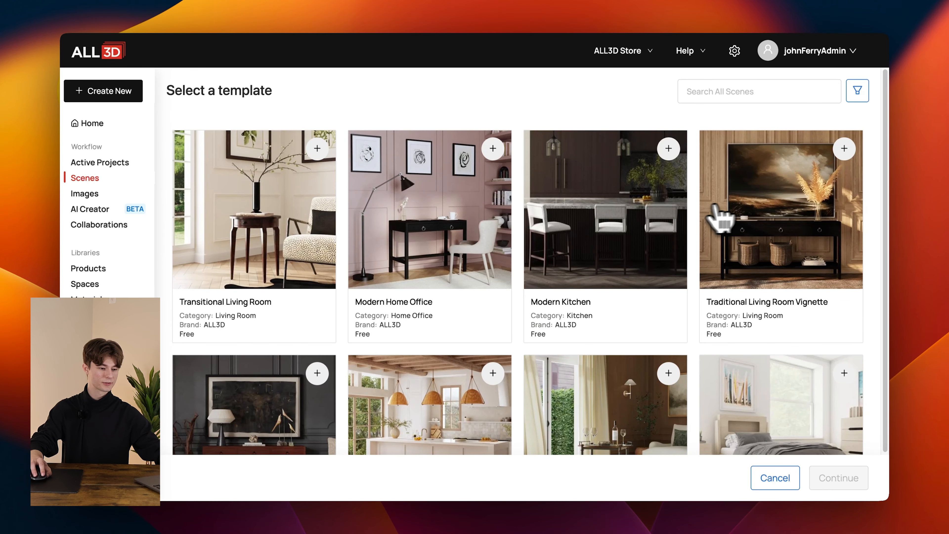
left_click(844, 148)
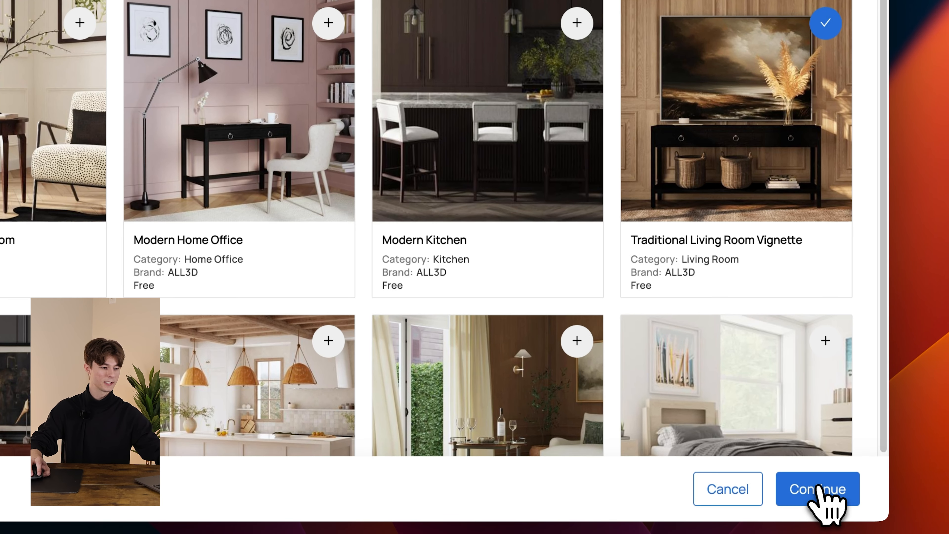
left_click(820, 491)
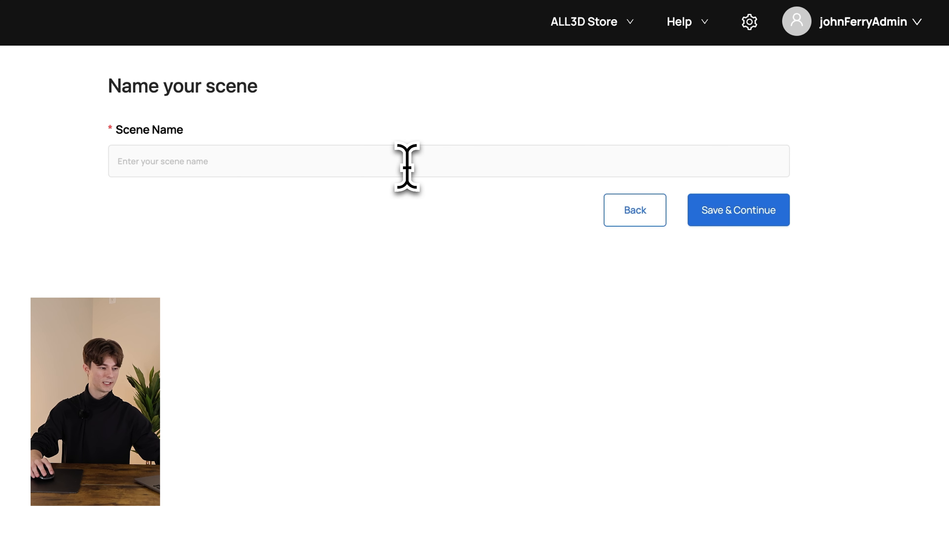
Name the scene "fall Marketing Campaign" and save it to continue to the editor.
left_click(407, 167)
type("fa")
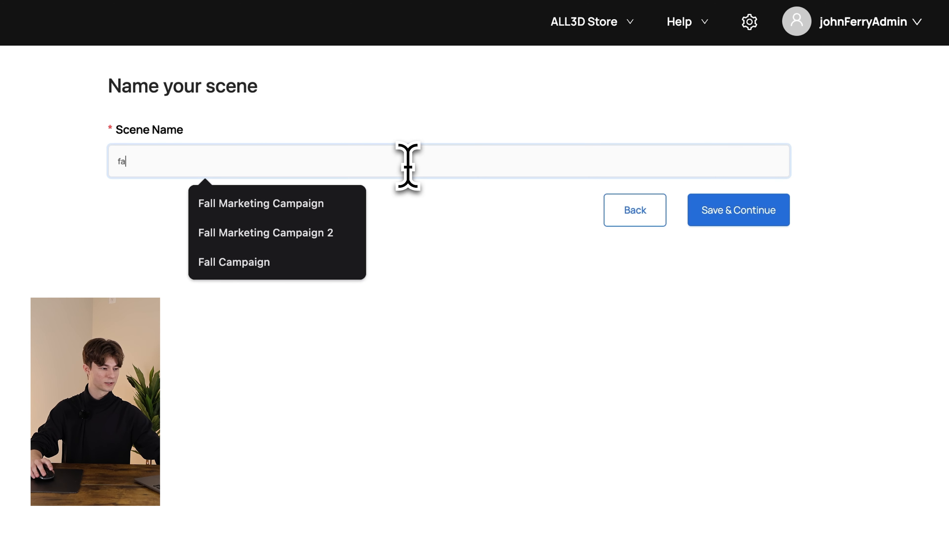
type("ll Marketing ")
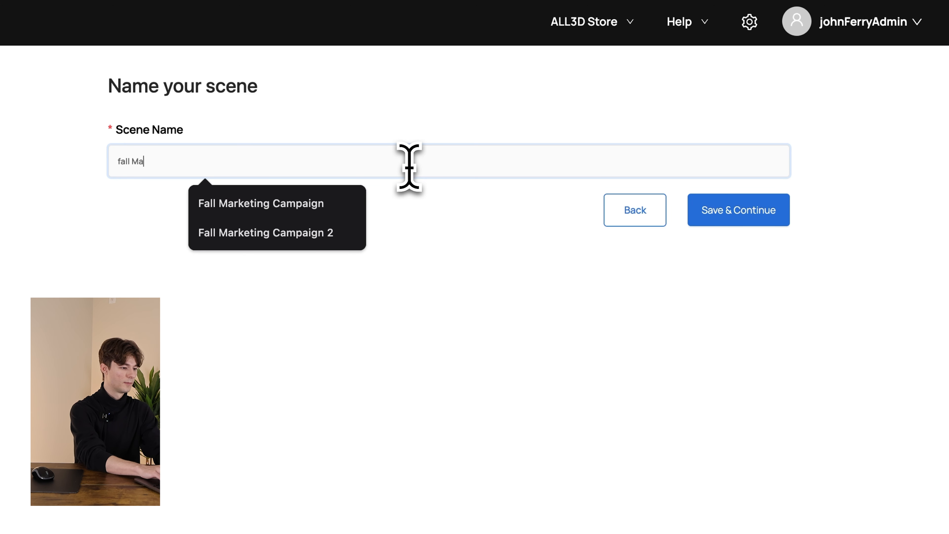
type("Campaig")
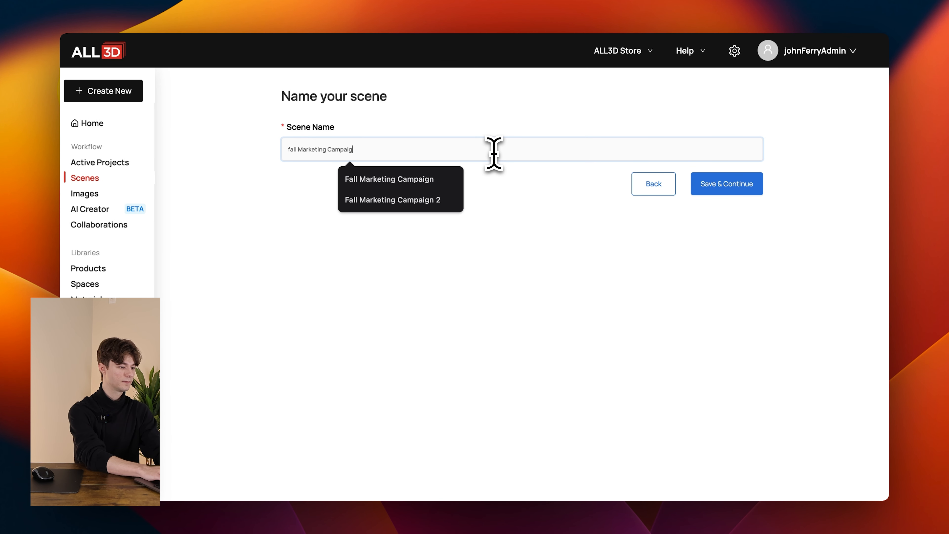
type("n")
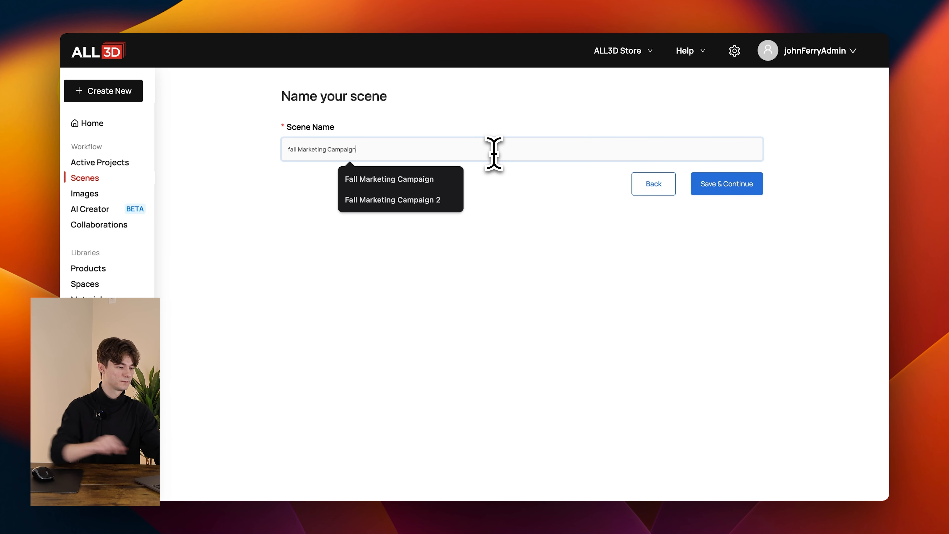
left_click(737, 184)
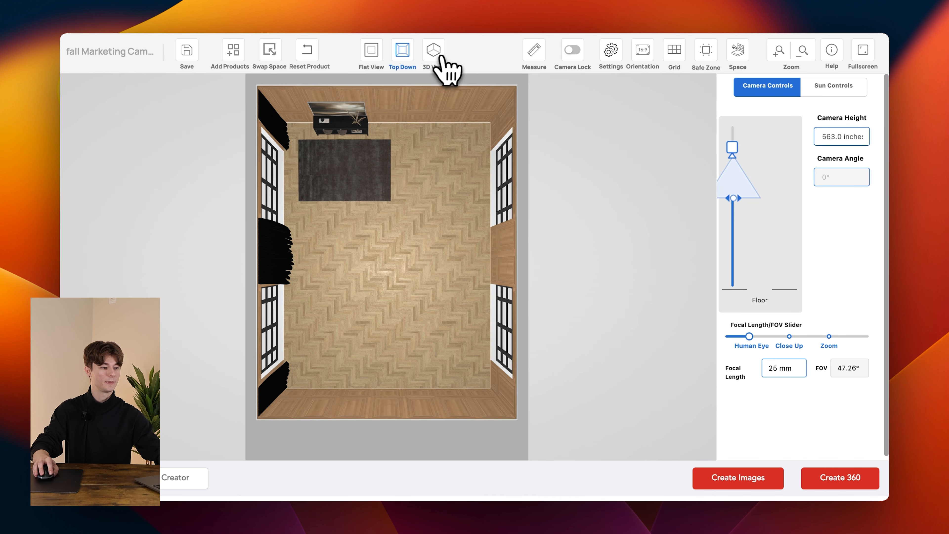
In the 3D view, add the Cognac Leather Armchair/Guest Chair and the Marshall Acton III White Bluetooth Speaker to the scene.
left_click(433, 52)
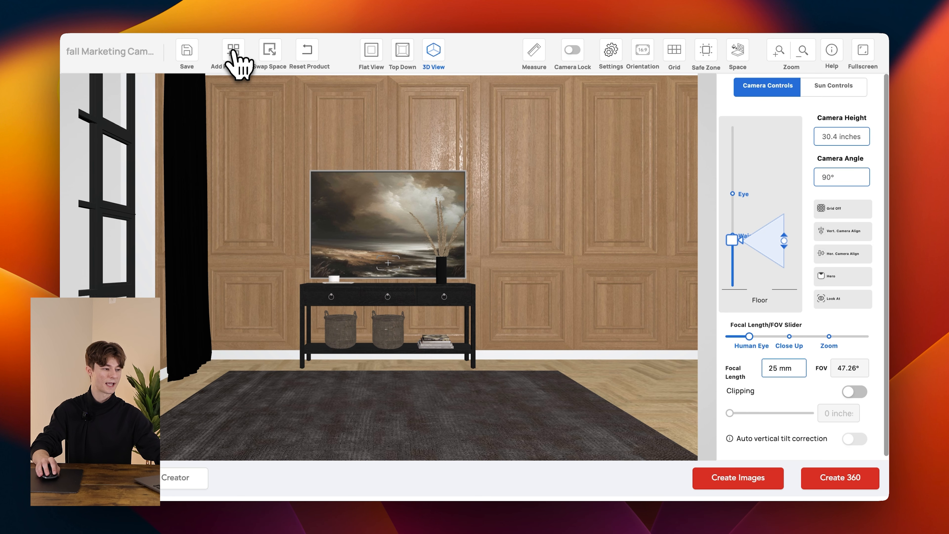
left_click(233, 58)
scroll(335, 276, "down", 5)
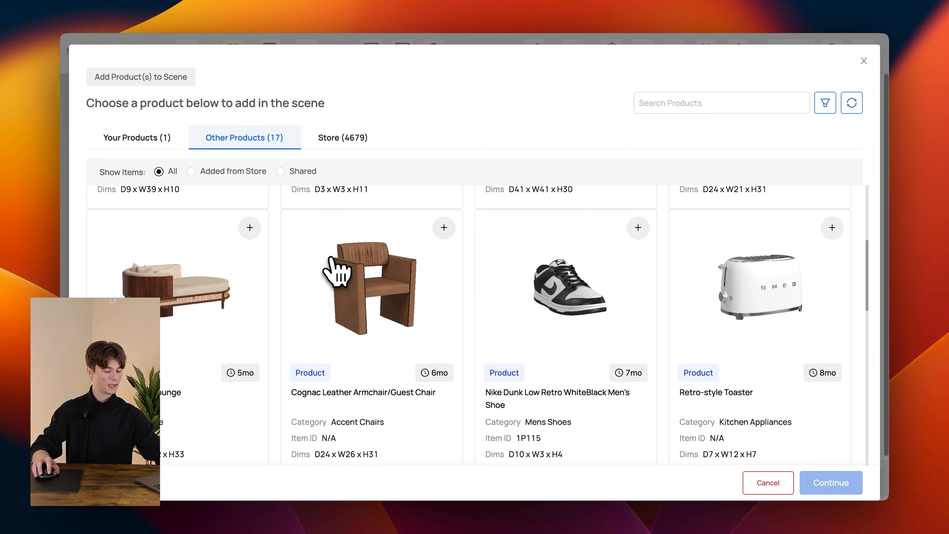
left_click(444, 227)
scroll(418, 258, "down", 1)
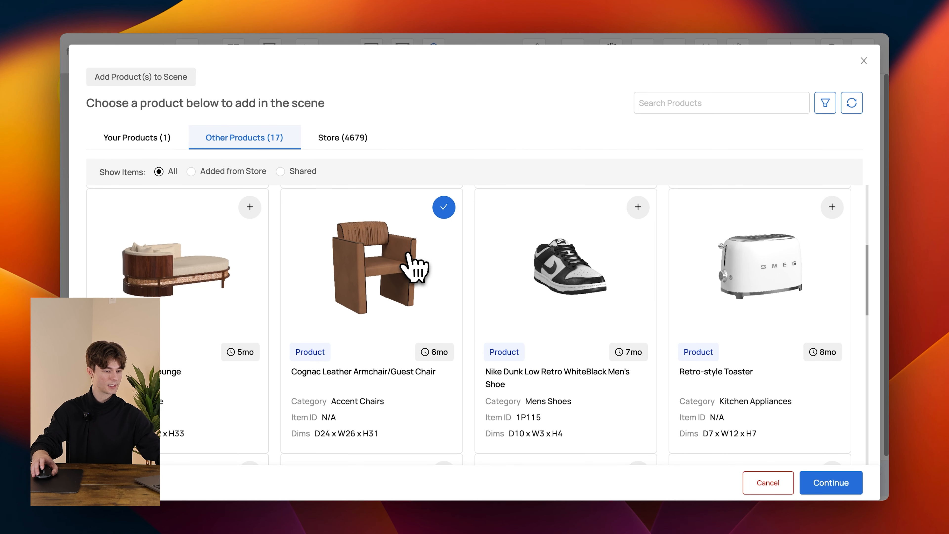
scroll(415, 267, "down", 5)
scroll(414, 268, "up", 3)
scroll(414, 267, "down", 3)
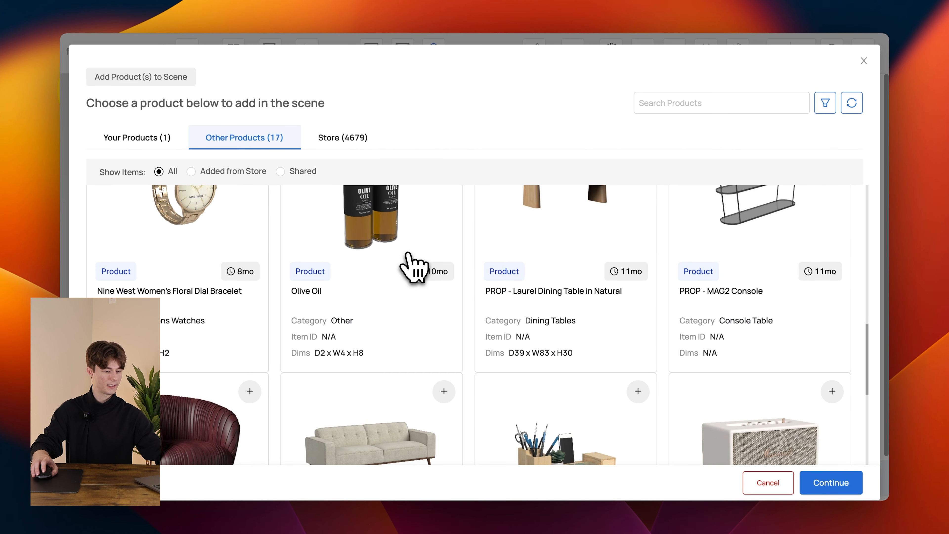
scroll(413, 267, "down", 5)
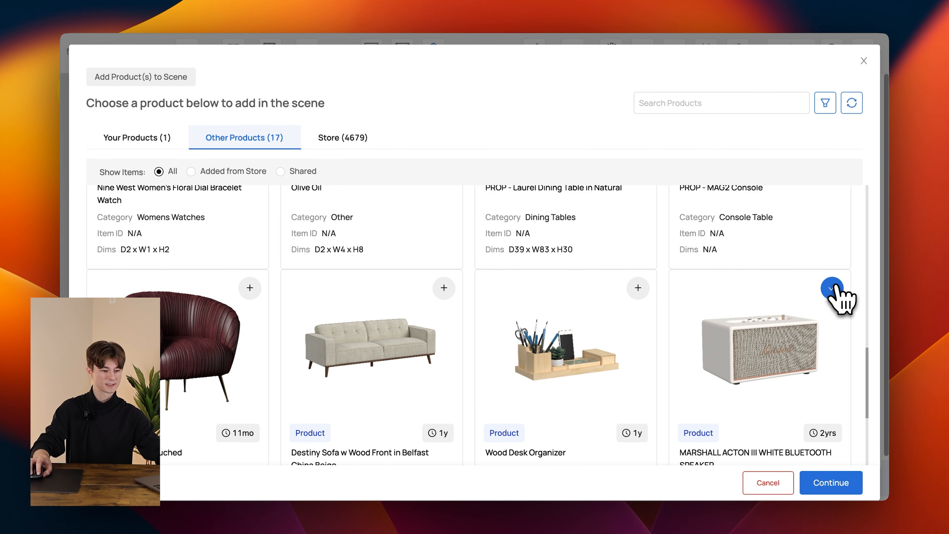
left_click(837, 484)
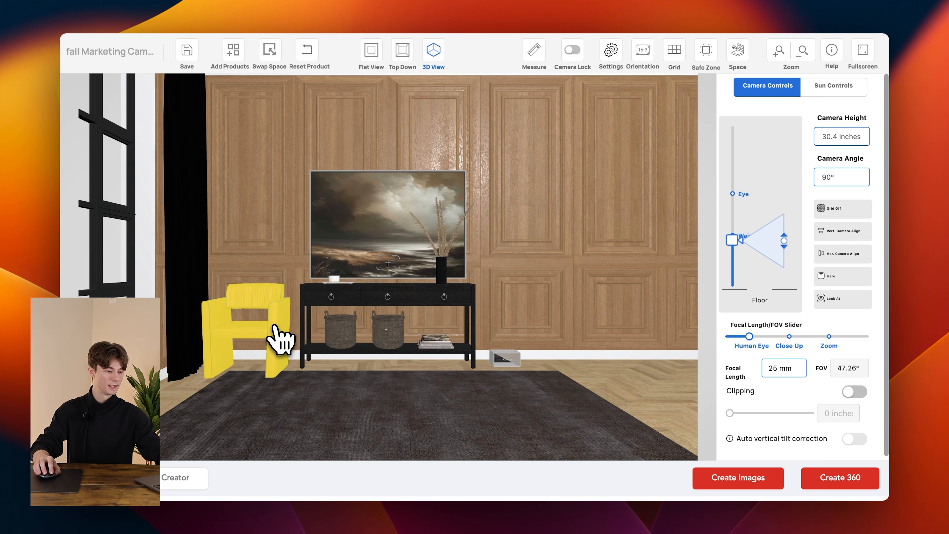
Move the armchair onto the rug in front of the console's right end and rotate it to sit at an angle.
left_click(266, 296)
left_click_drag(263, 296, 502, 421)
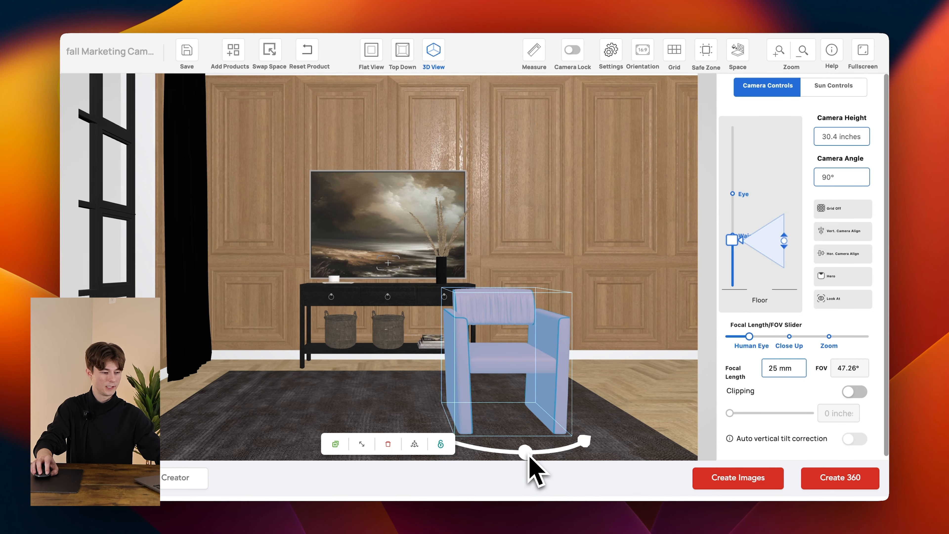
mouse_move(530, 456)
left_mouse_down()
mouse_move(470, 452)
mouse_move(423, 266)
left_mouse_up()
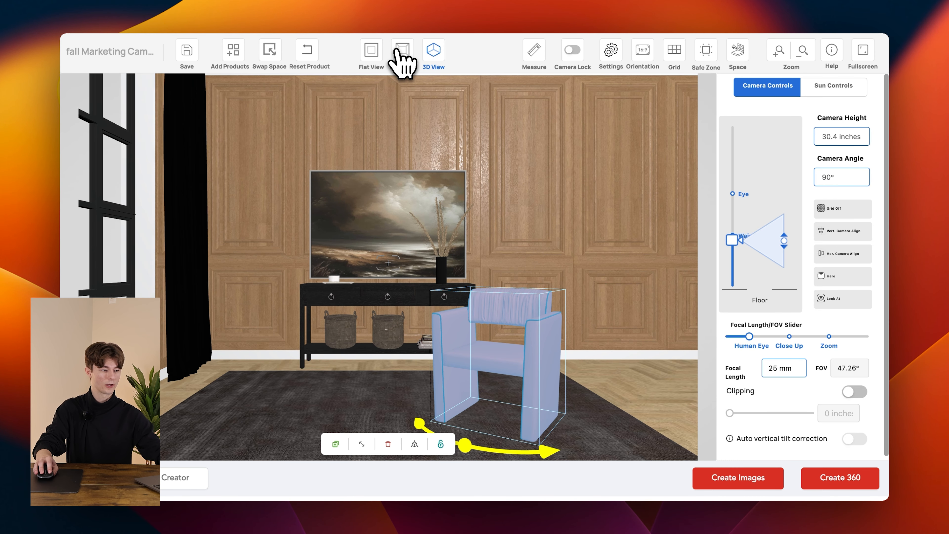
Using the top-down view, place the speaker on the middle of the black console, and return to the 3D view.
left_click(403, 54)
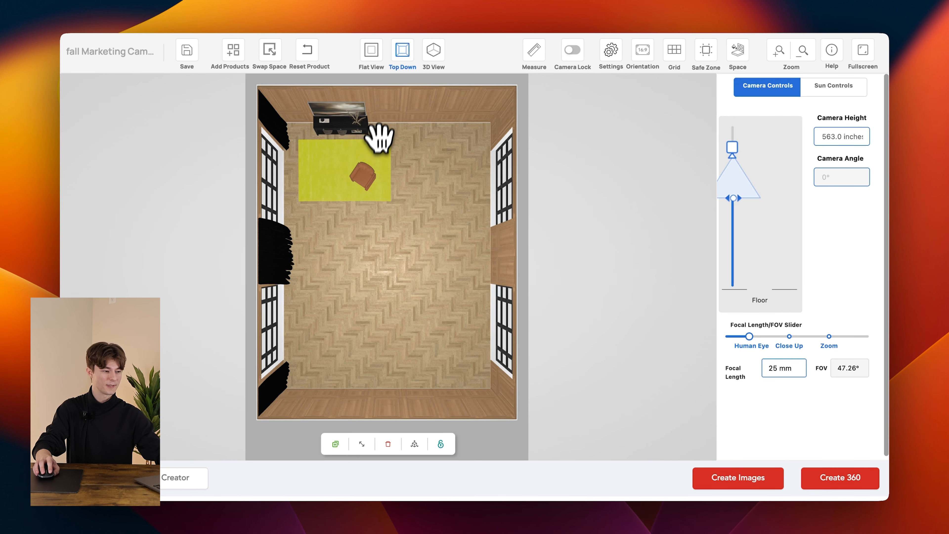
left_click(377, 131)
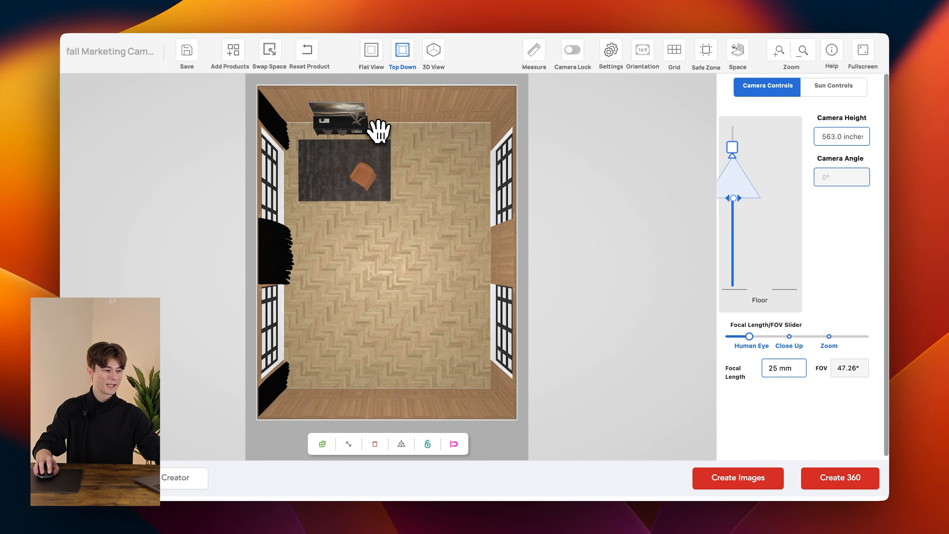
left_click(347, 127)
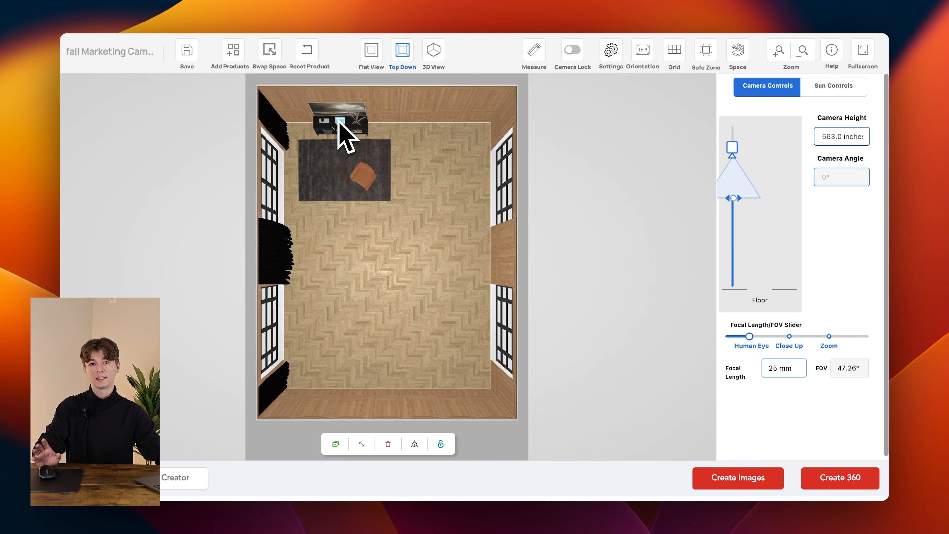
left_click(433, 57)
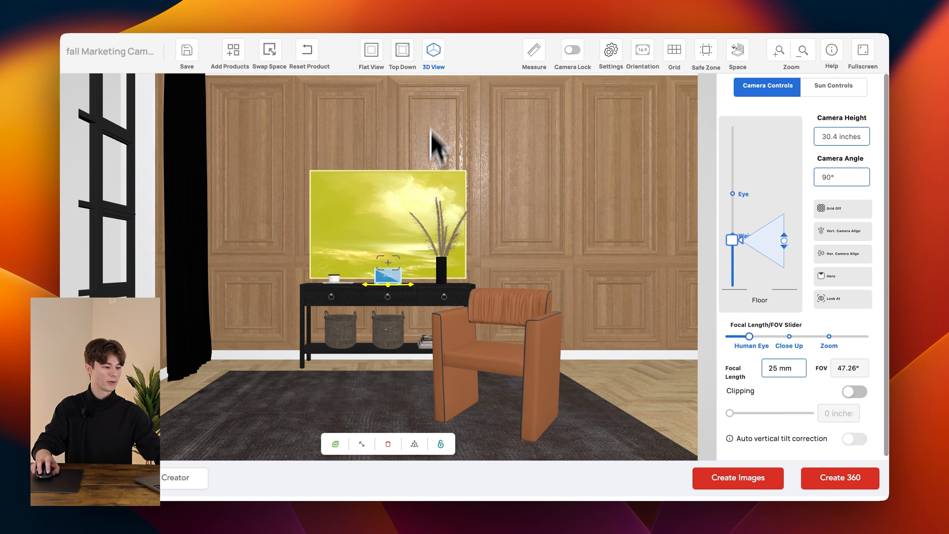
Bring the camera closer to the console and armchair, with a height of about 33.5 inches and an angle of about 85°.
left_click_drag(511, 242, 524, 217)
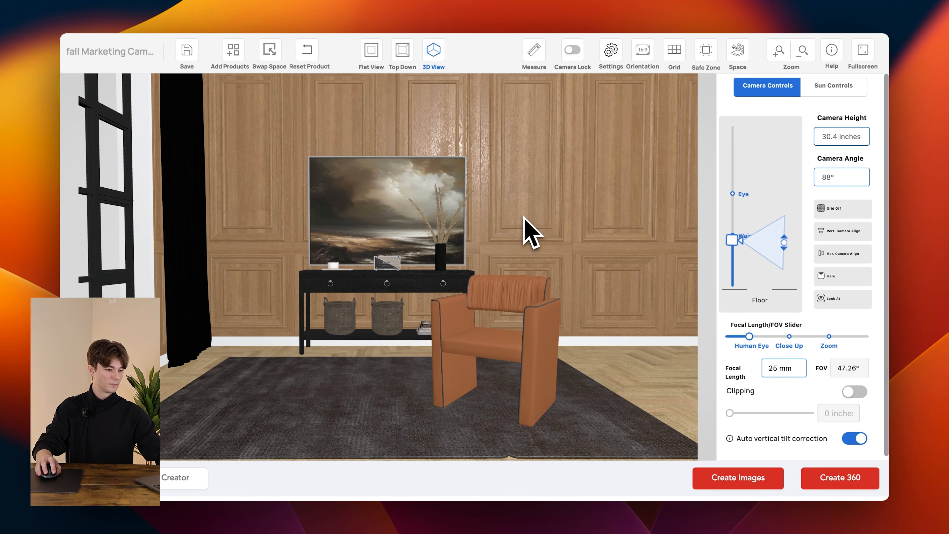
scroll(524, 217, "up", 5)
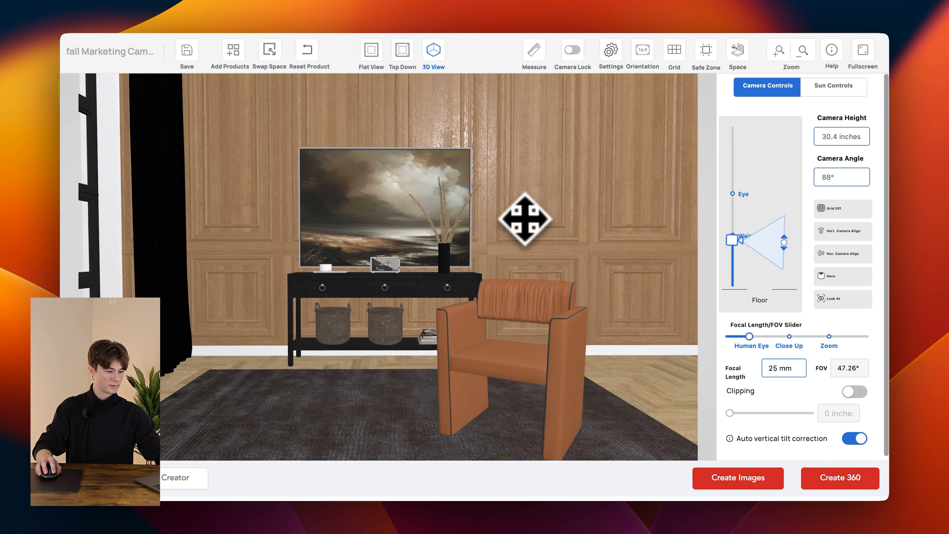
scroll(542, 217, "up", 3)
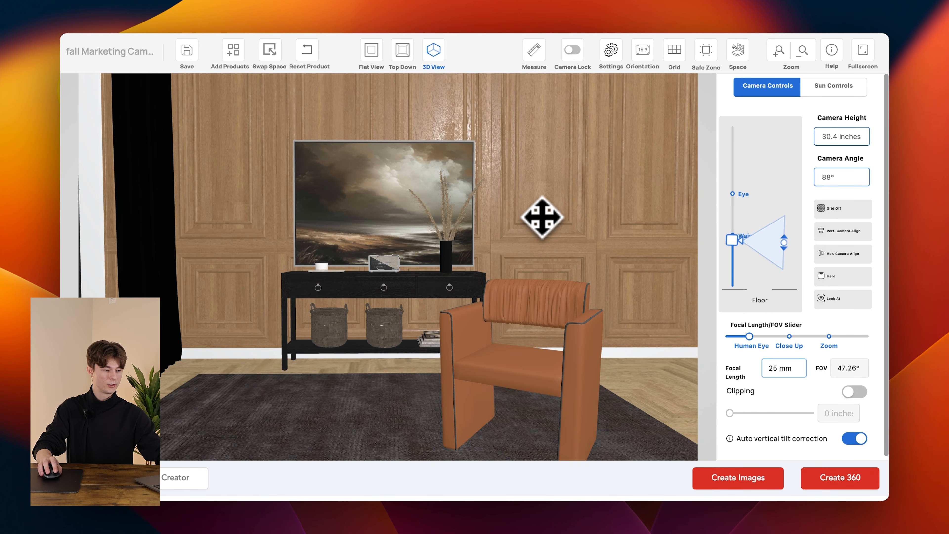
scroll(542, 216, "up", 2)
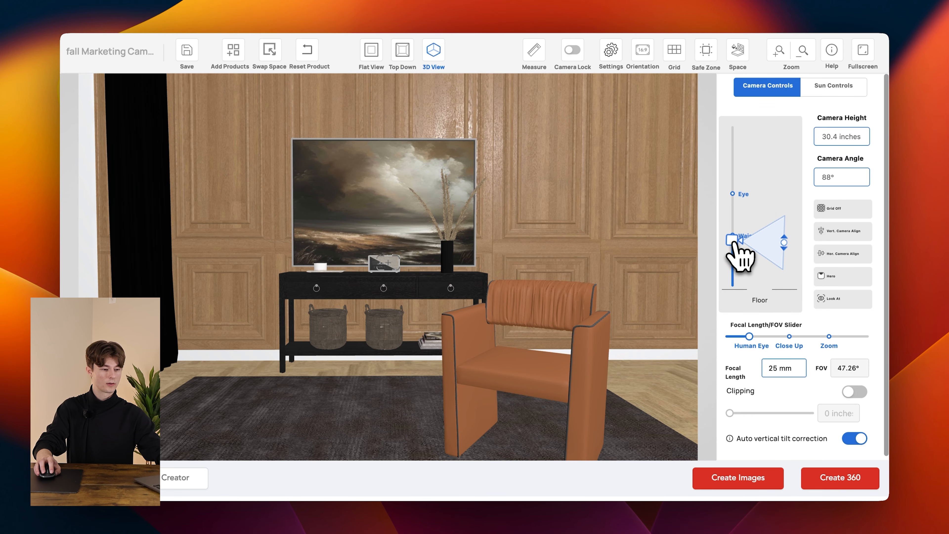
mouse_move(733, 243)
left_mouse_down()
mouse_move(733, 262)
mouse_move(733, 190)
mouse_move(733, 247)
mouse_move(786, 248)
mouse_move(788, 258)
mouse_move(730, 242)
left_mouse_up()
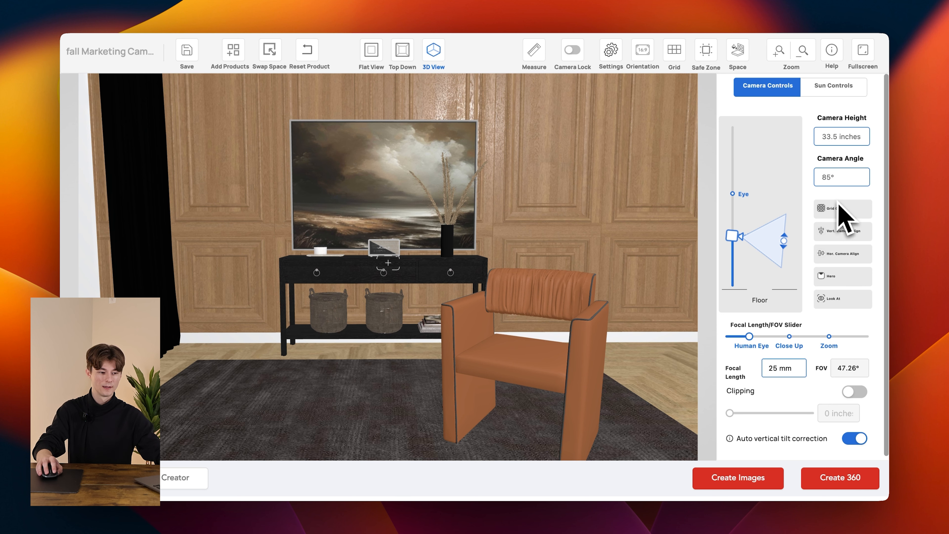
Toggle the camera grid on and off, and align the camera both vertically and horizontally.
left_click(826, 211)
left_click(826, 212)
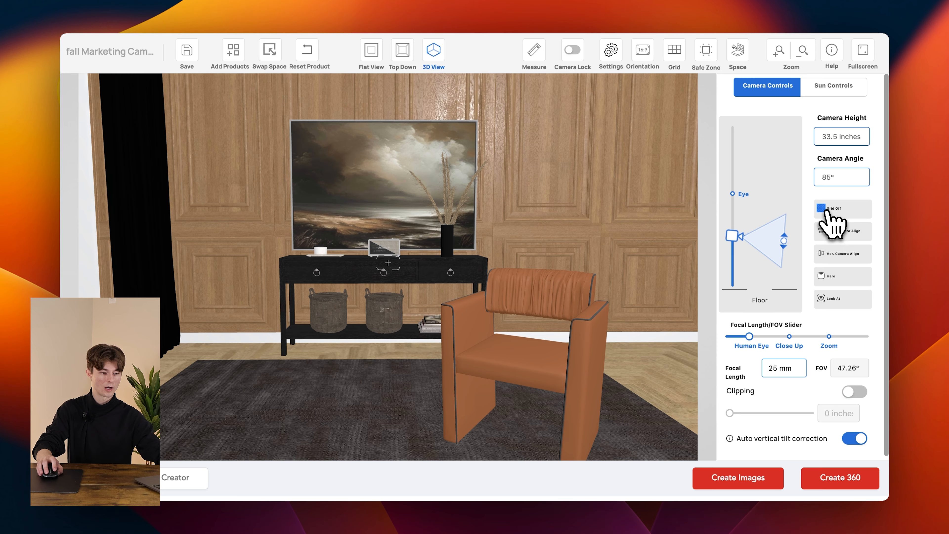
left_click(829, 251)
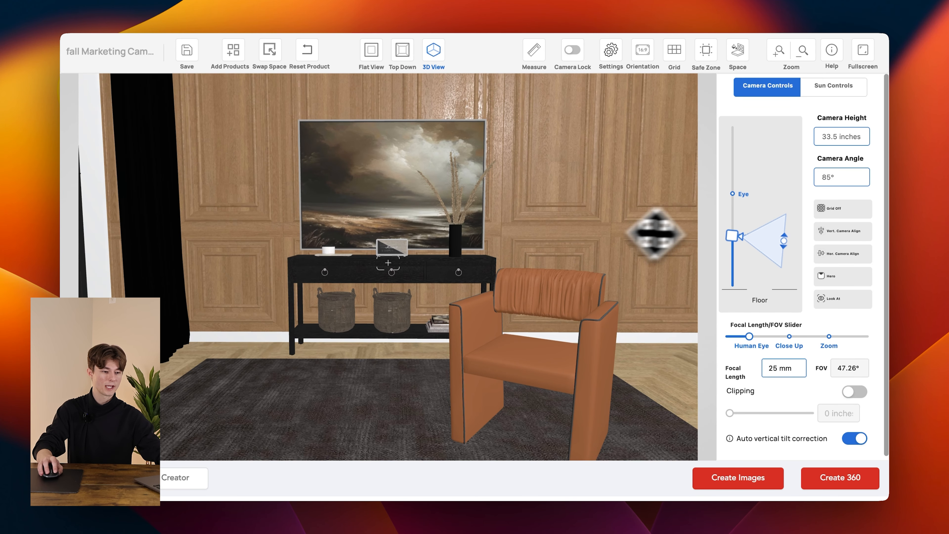
left_click(829, 231)
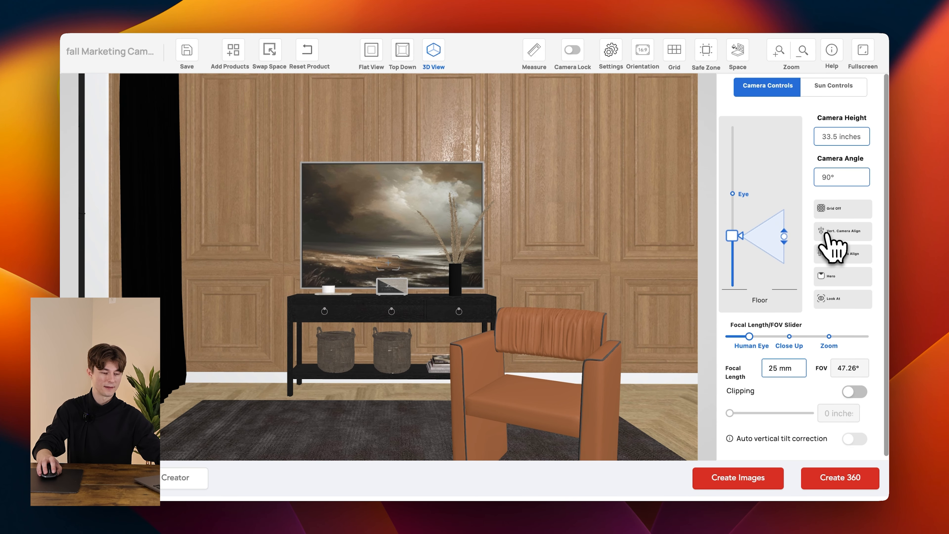
left_click(821, 254)
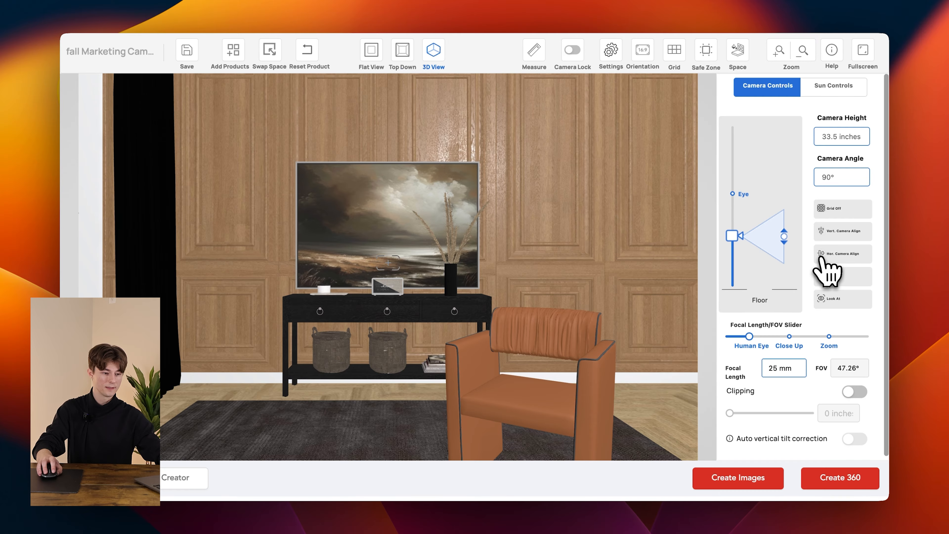
Frame the speaker on the console with the Hero camera option and turn the camera to an angle of about 95°.
left_click(388, 286)
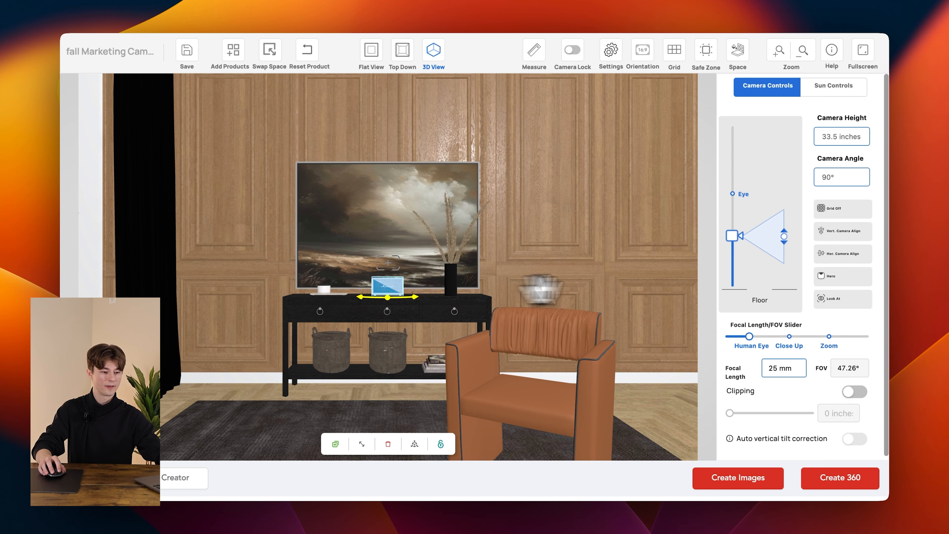
left_click(822, 277)
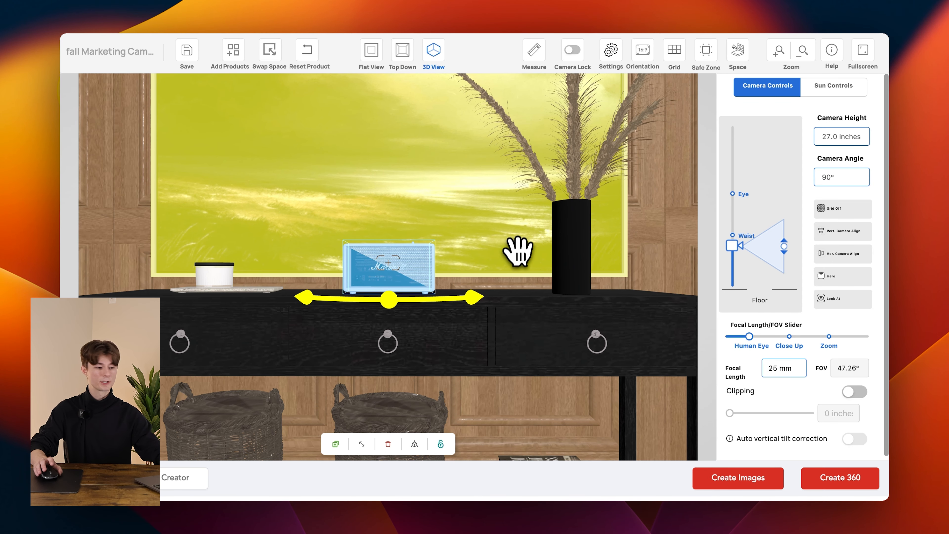
left_click_drag(519, 229, 462, 258)
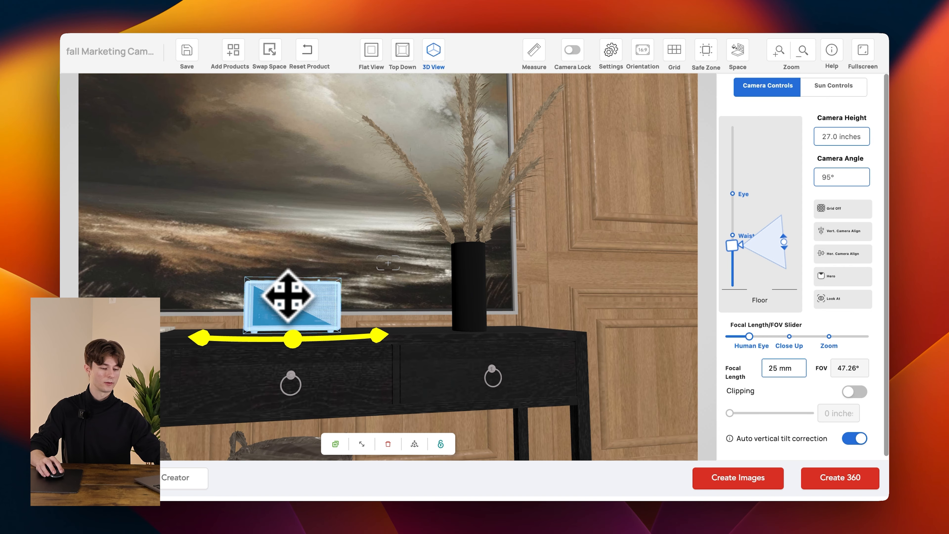
Point the camera at the speaker with the Look At option and pull back to include the armchair, at a height of about 29.5 inches.
left_click(821, 298)
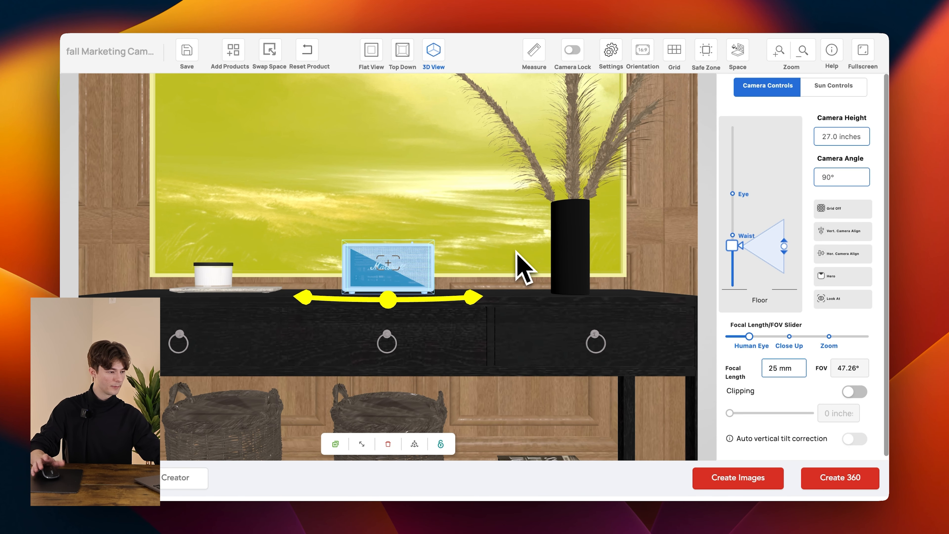
scroll(643, 270, "down", 5)
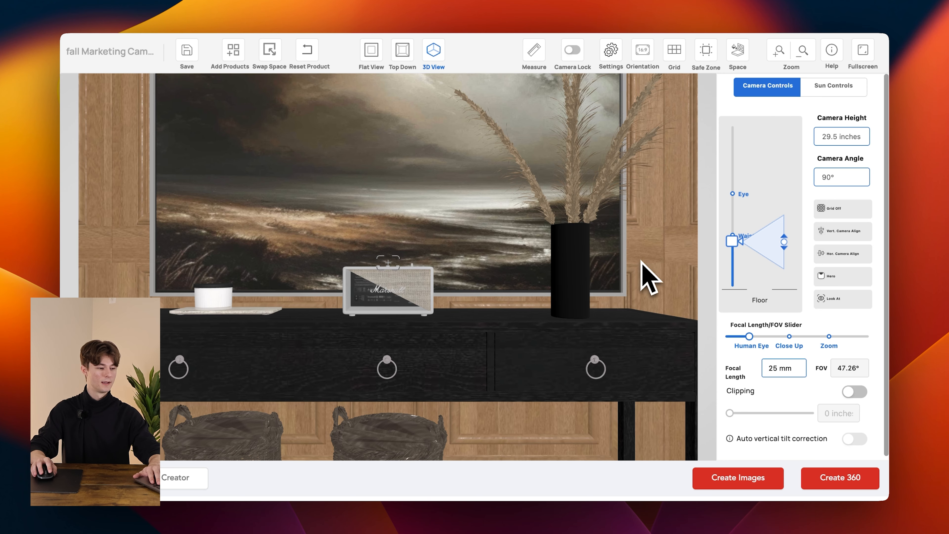
scroll(641, 261, "down", 8)
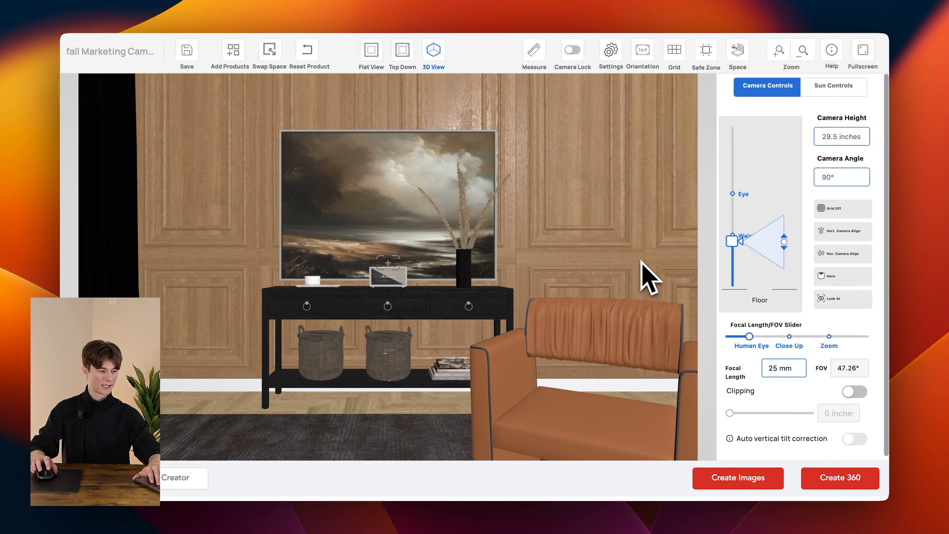
scroll(643, 261, "down", 3)
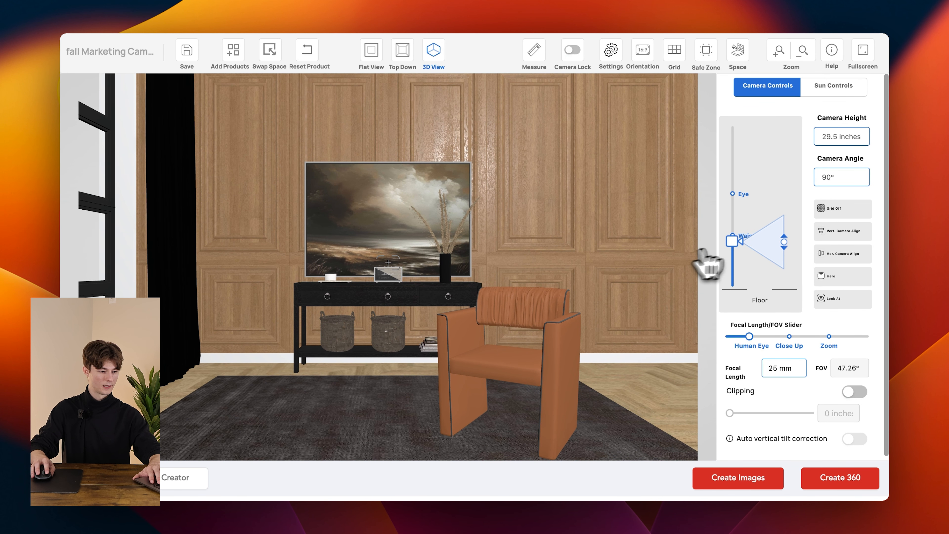
Lower the camera height to about 26.3 inches and set the focal length to 38 mm.
left_click_drag(732, 241, 731, 253)
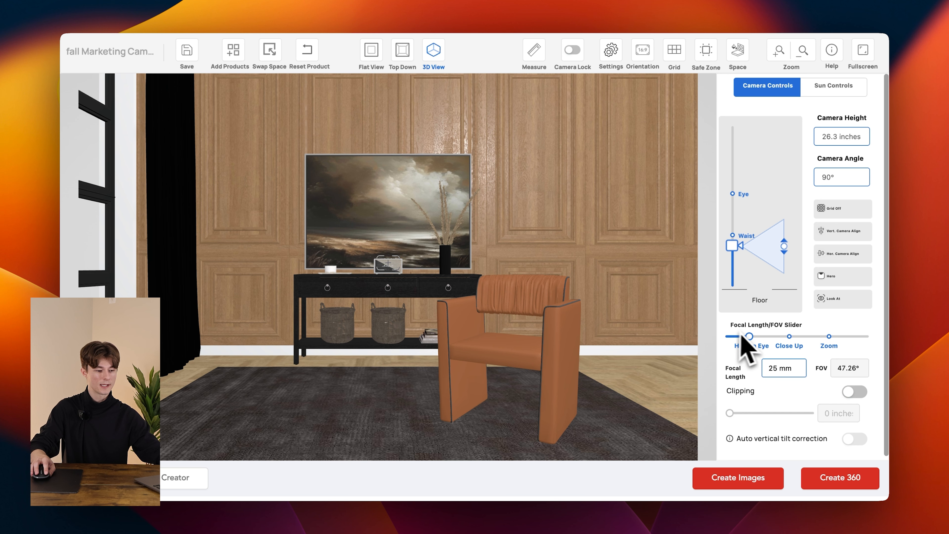
left_click_drag(749, 336, 770, 337)
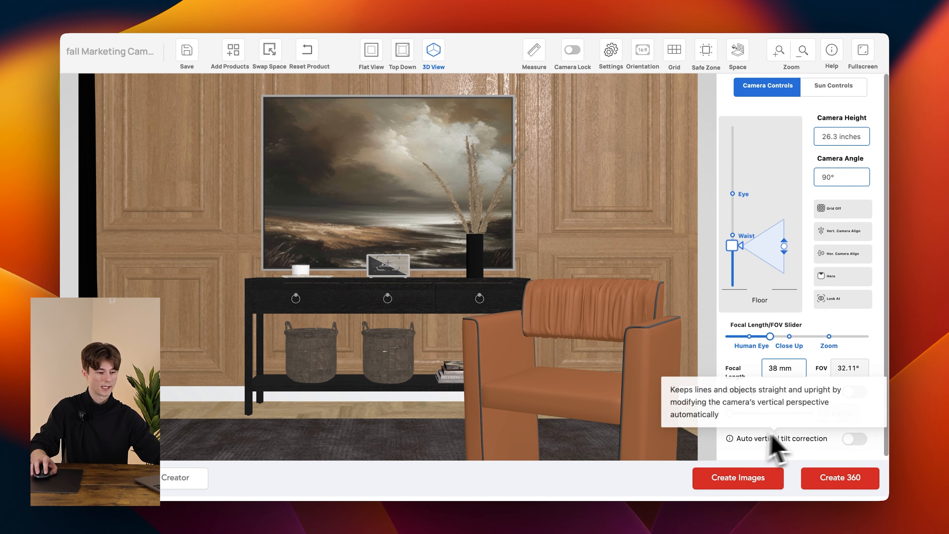
Turn on camera clipping, try adjusting its distance, and turn clipping back off.
left_click(854, 392)
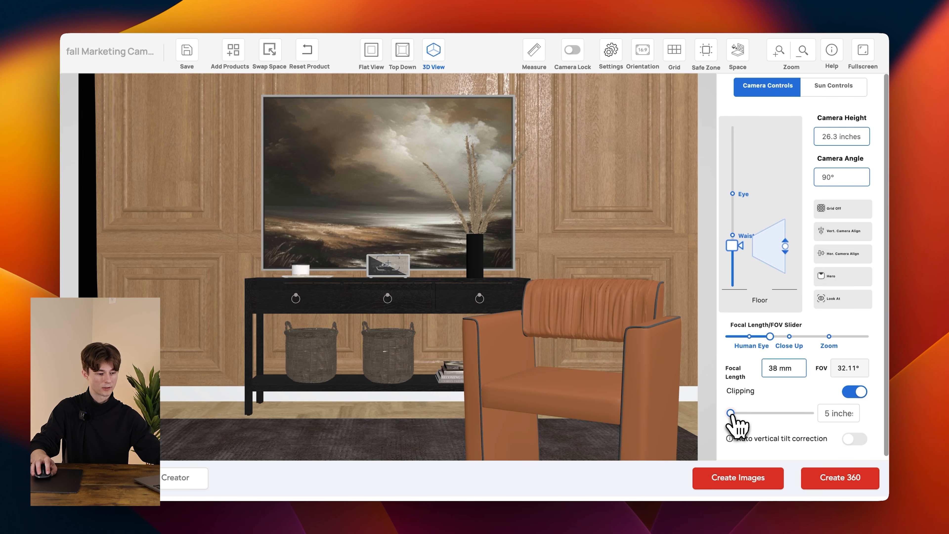
mouse_move(733, 413)
left_mouse_down()
mouse_move(753, 413)
mouse_move(724, 418)
left_mouse_up()
left_click(855, 392)
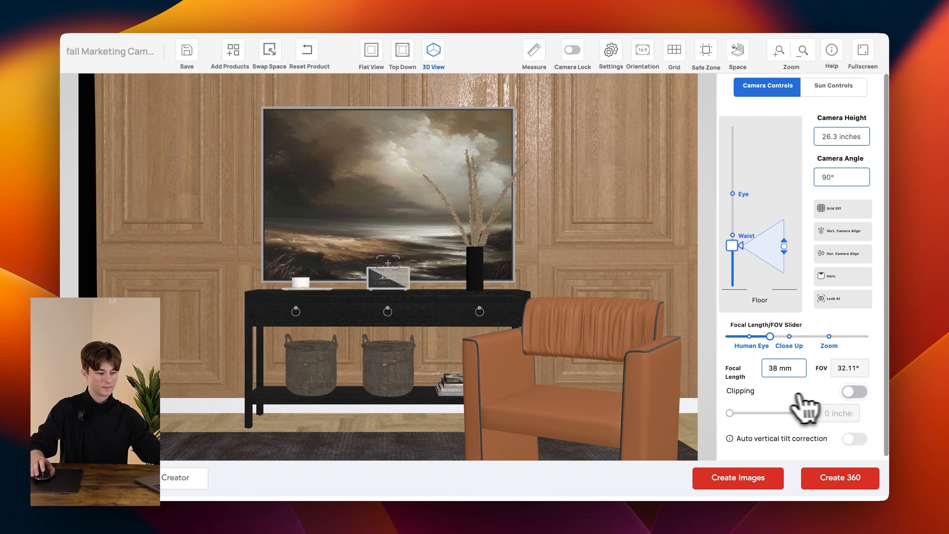
Open image creation for the scene, turn the camera to an angle of about 91°, and start a new snapshot.
scroll(781, 394, "down", 1)
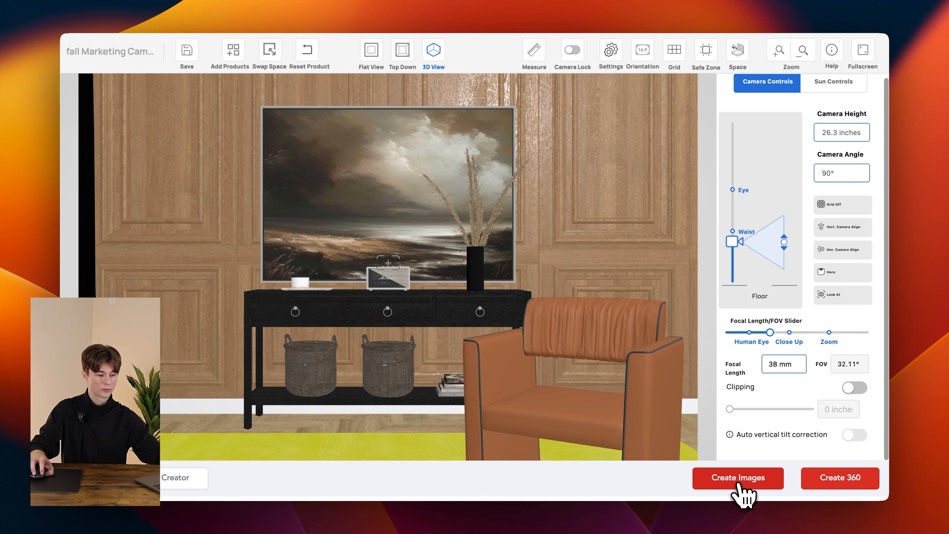
left_click(743, 494)
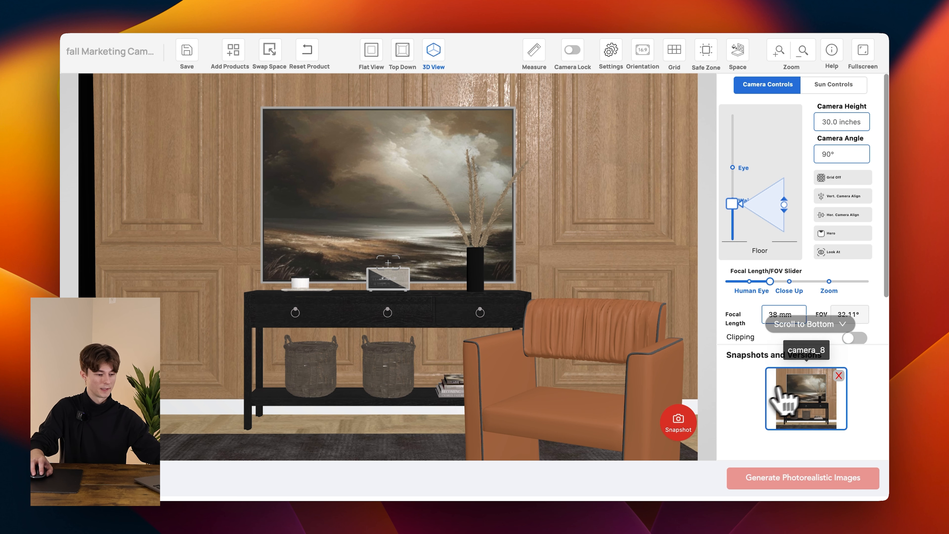
left_click_drag(561, 237, 635, 357)
left_click(681, 428)
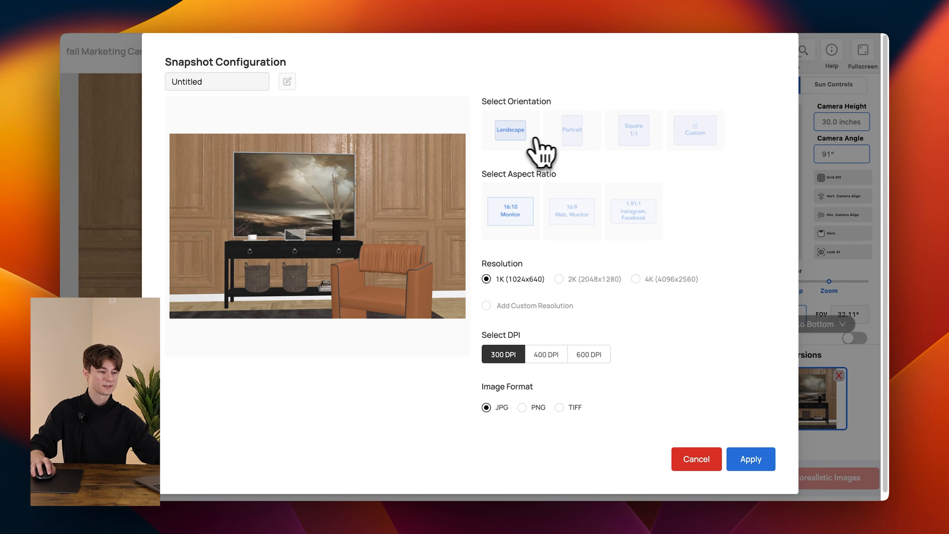
Configure the snapshot in portrait orientation at 9:16 with 2K (1152x2048) resolution, and apply it.
left_click(572, 136)
left_click(625, 131)
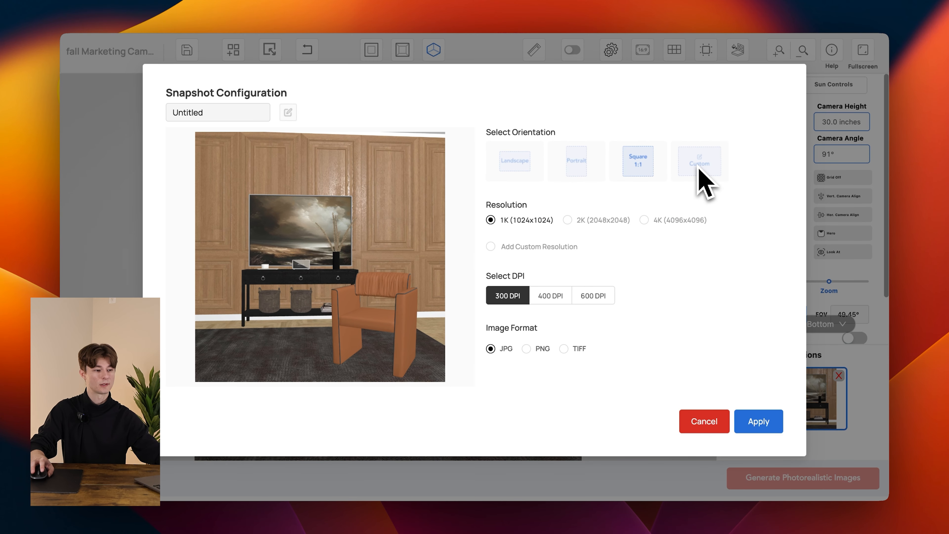
left_click(583, 174)
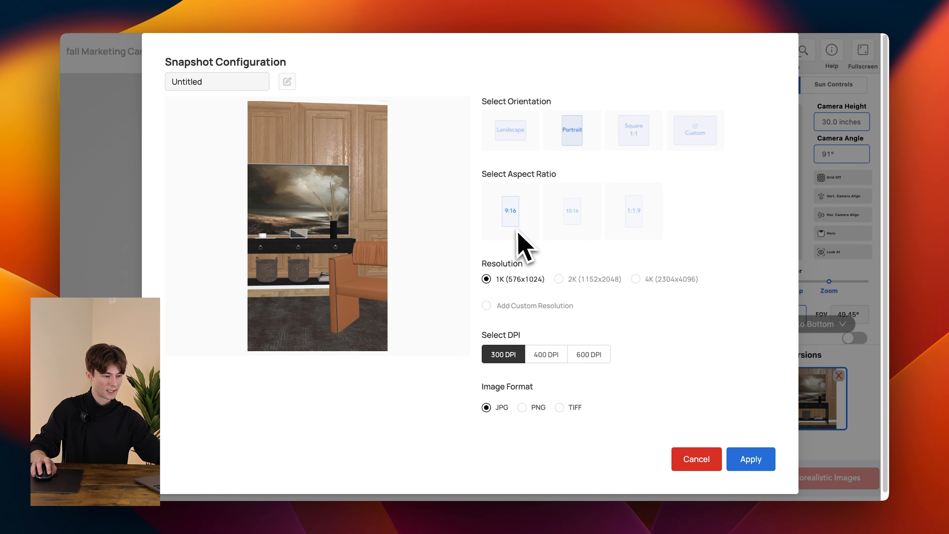
left_click(559, 280)
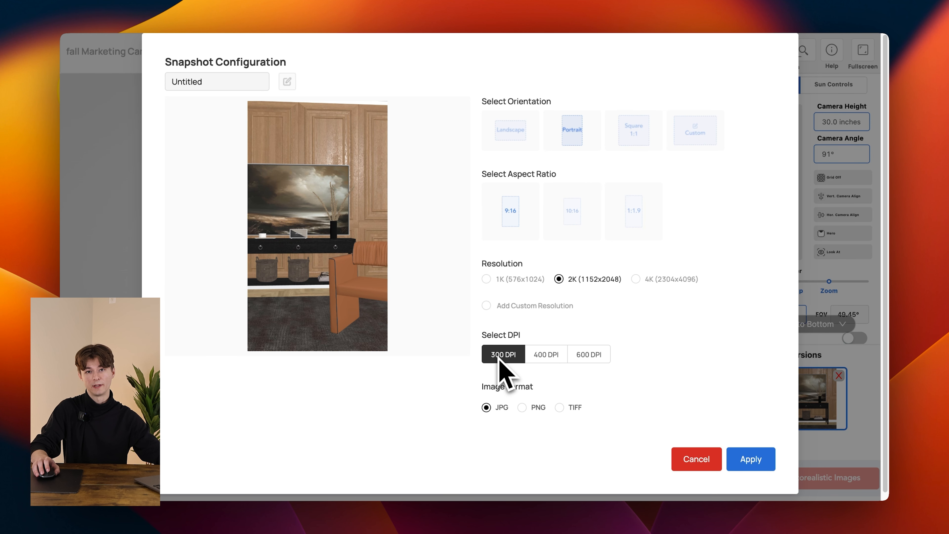
scroll(497, 357, "down", 1)
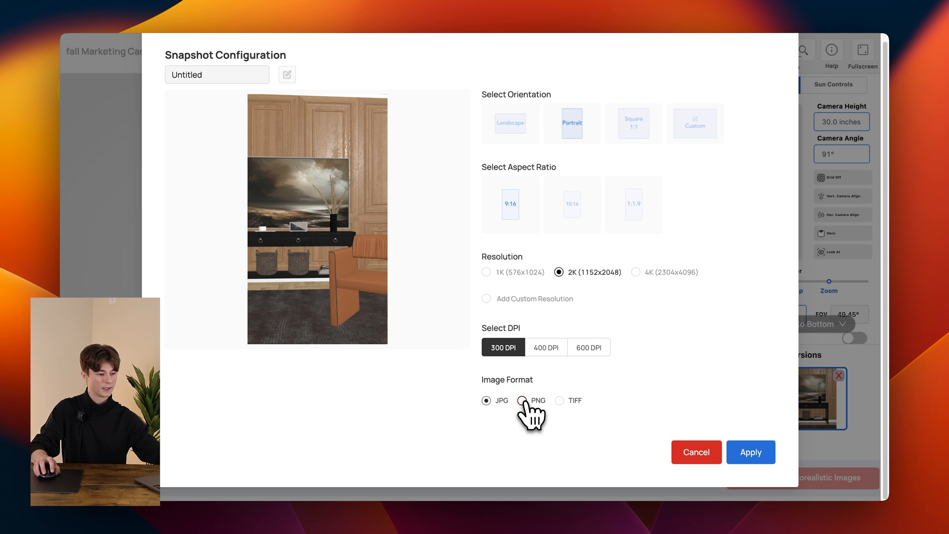
left_click(750, 453)
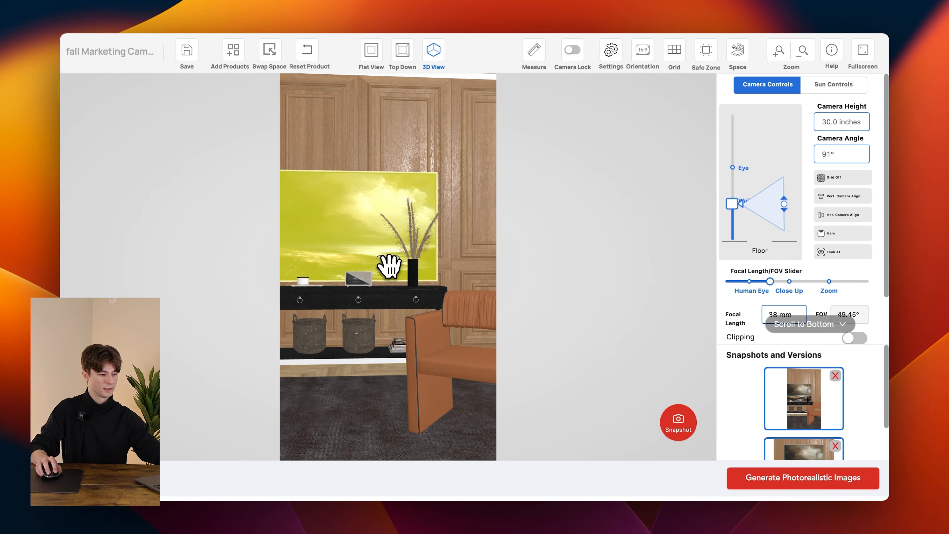
Pull the camera back in the portrait frame to fit more of the console, painting and armchair.
left_click(389, 264)
left_click(459, 257)
scroll(458, 256, "down", 4)
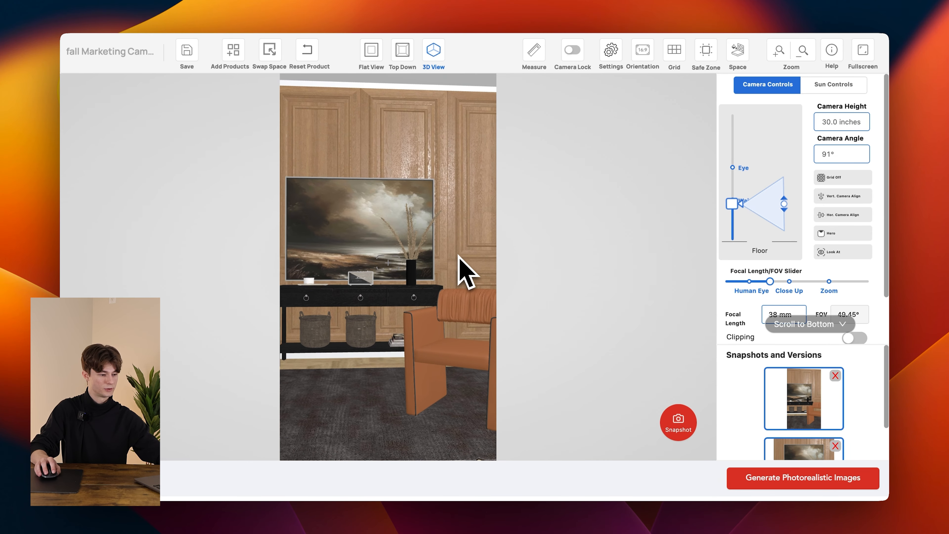